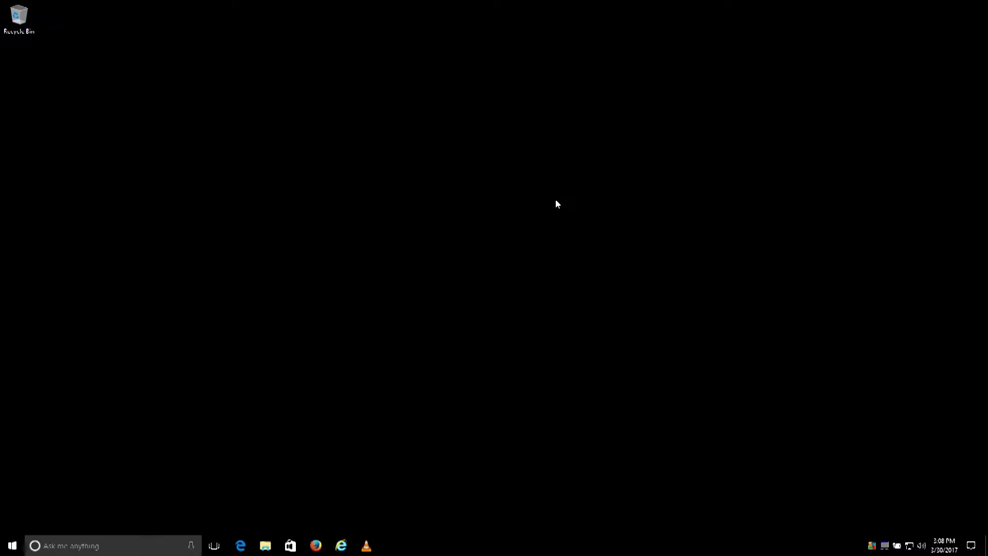
- Open Command Prompt via 'cmd' and run ipconfig to view the Ethernet IPv4 address and gateway
{"action": "left_click", "coordinate": [105, 551]}
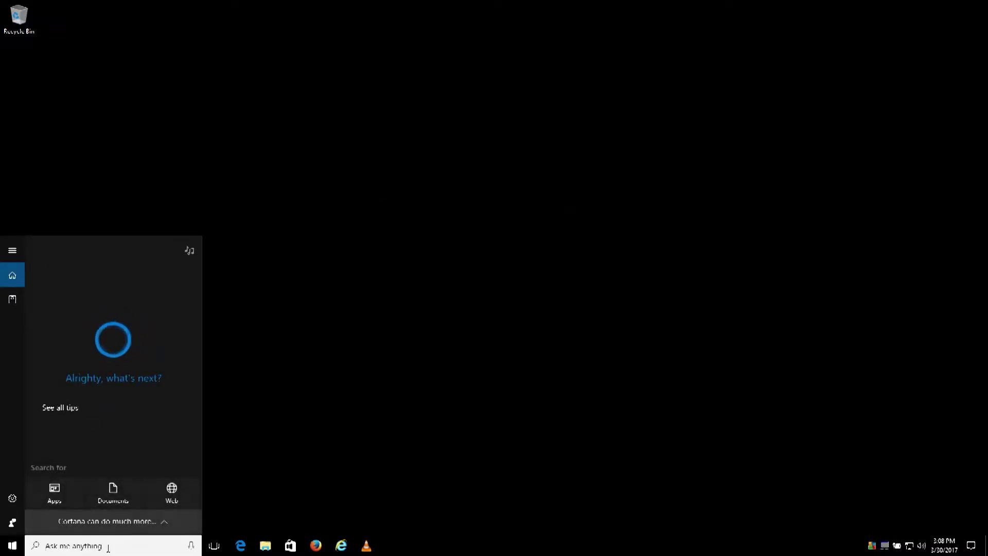
{"action": "type", "text": "cmd"}
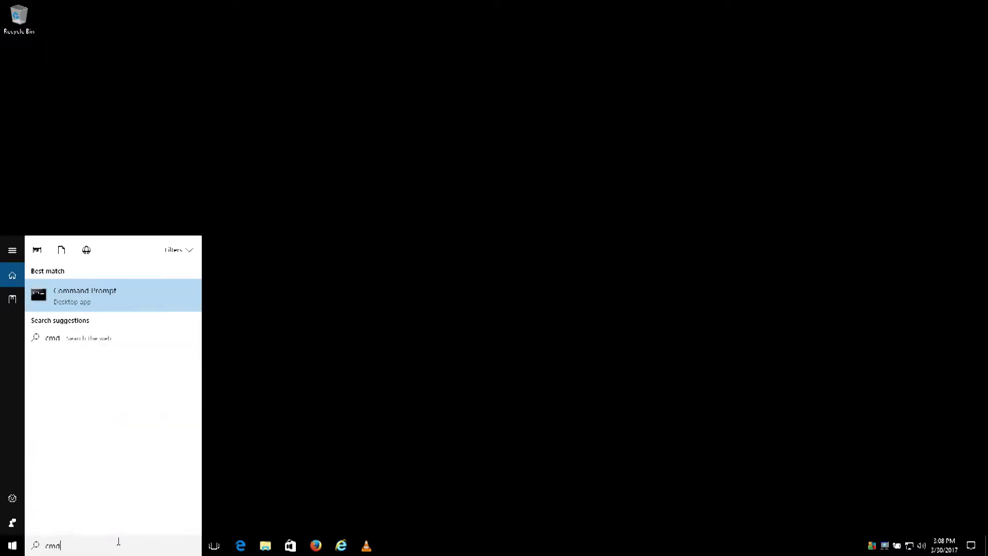
{"action": "key", "text": "Return"}
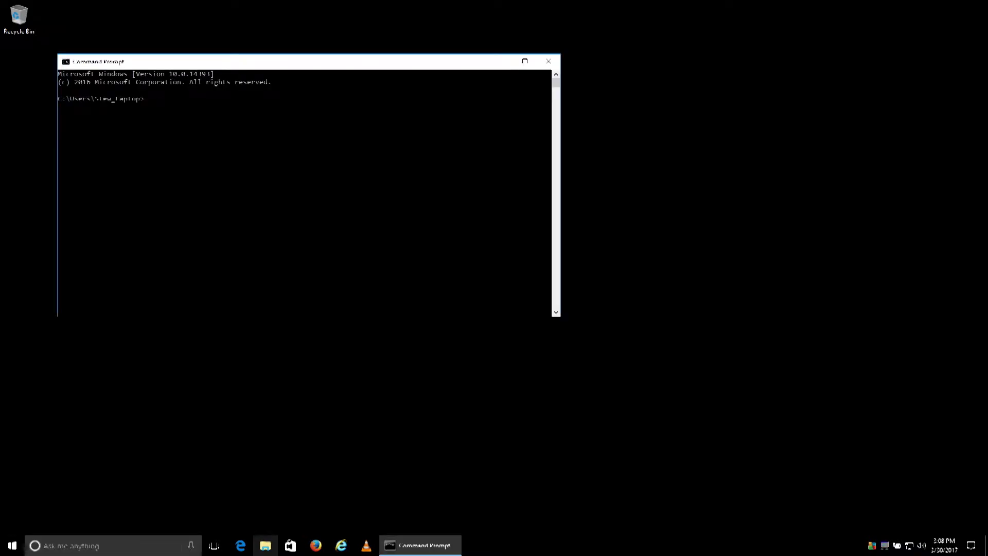
{"action": "type", "text": "ipconfig"}
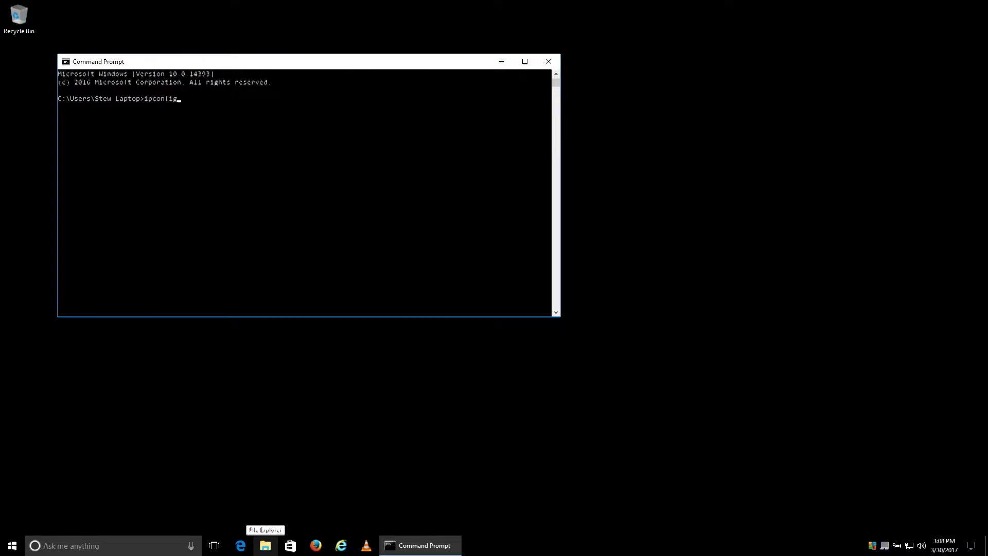
{"action": "key", "text": "Return"}
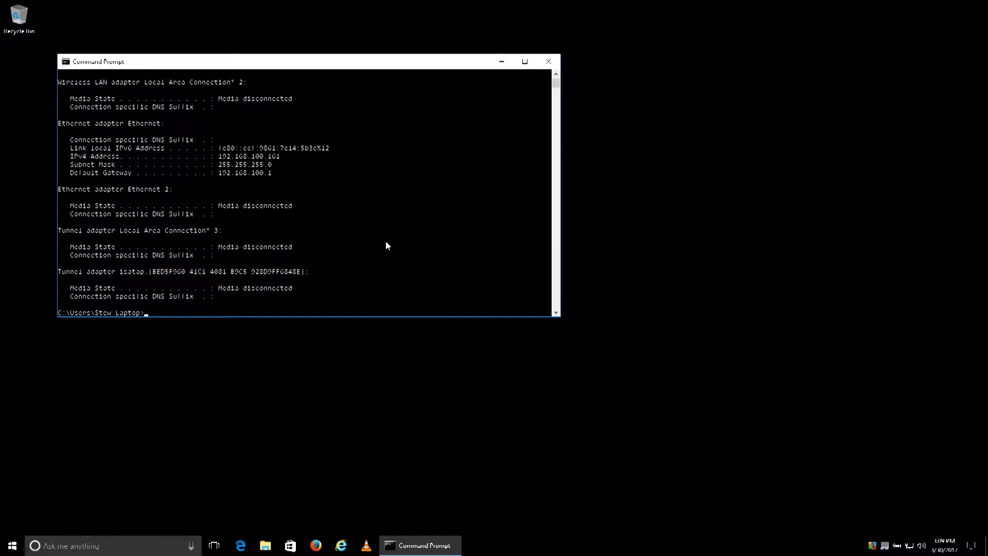
- Close Command Prompt and open the Ethernet adapter's Internet Protocol Version 4 (TCP/IPv4) properties
{"action": "left_click", "coordinate": [548, 61]}
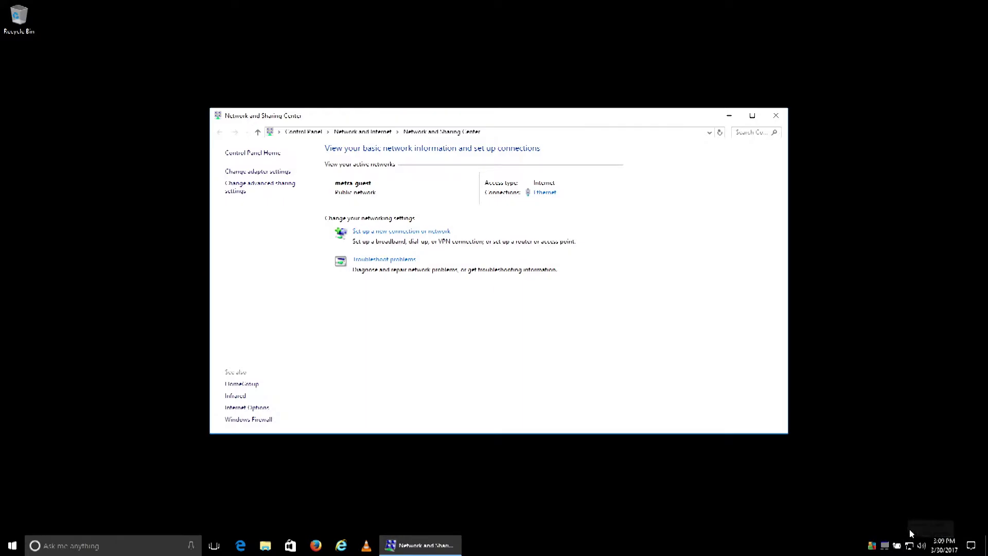
{"action": "left_click", "coordinate": [242, 172]}
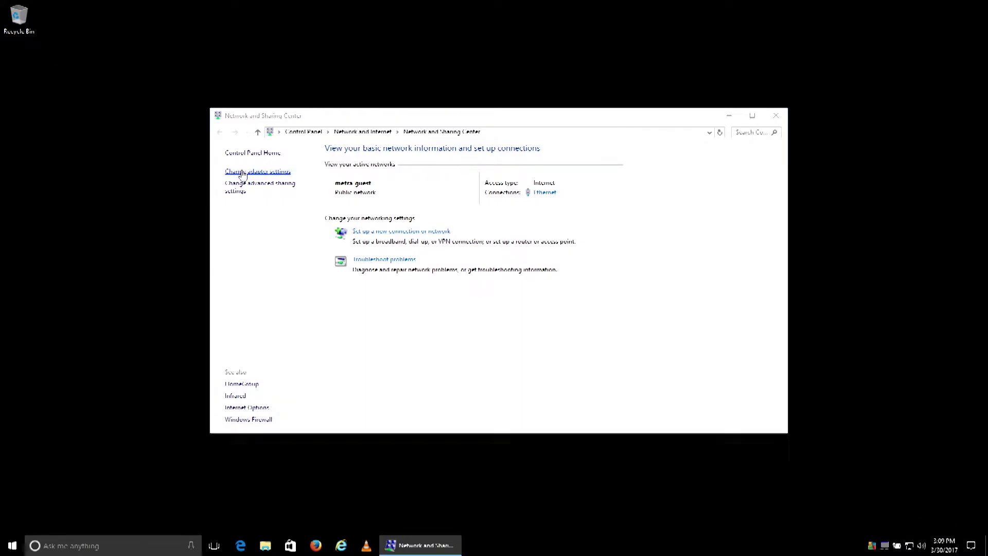
{"action": "double_click", "coordinate": [271, 188]}
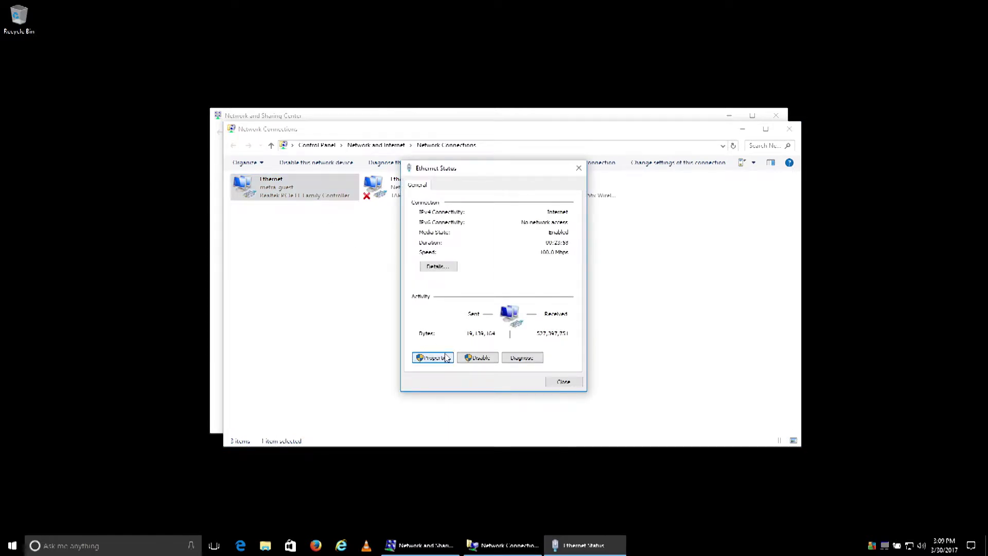
{"action": "left_click", "coordinate": [446, 358]}
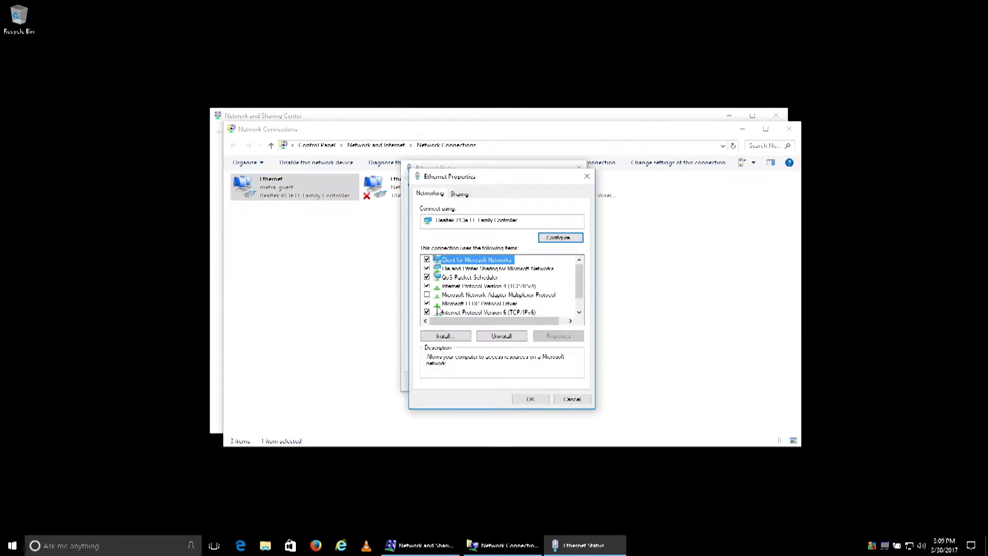
{"action": "double_click", "coordinate": [466, 287]}
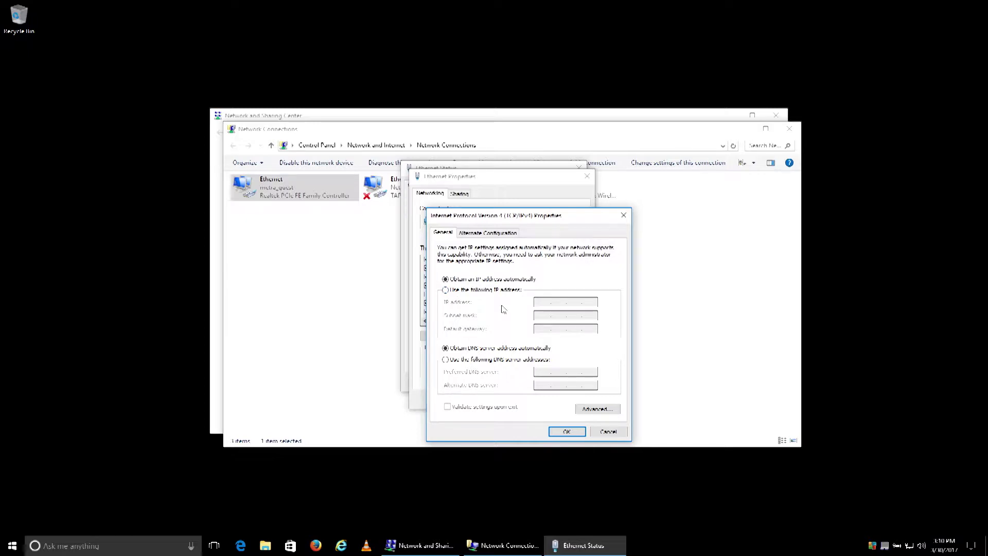
- Assign Ethernet a fixed IPv4 address on 192.168.1 with mask 255.255.255.0 and a gateway
{"action": "left_click", "coordinate": [445, 290]}
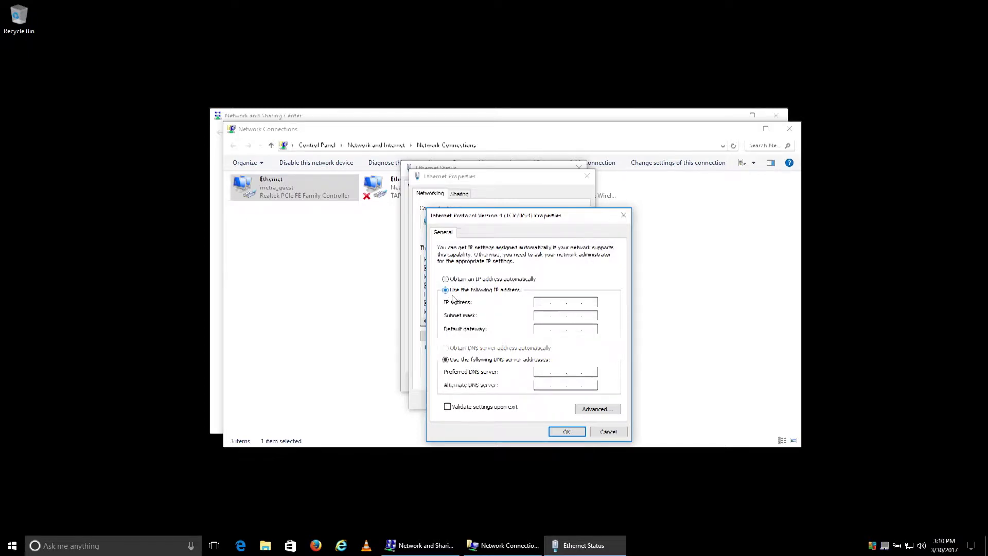
{"action": "left_click", "coordinate": [541, 306]}
{"action": "type", "text": "192 . "}
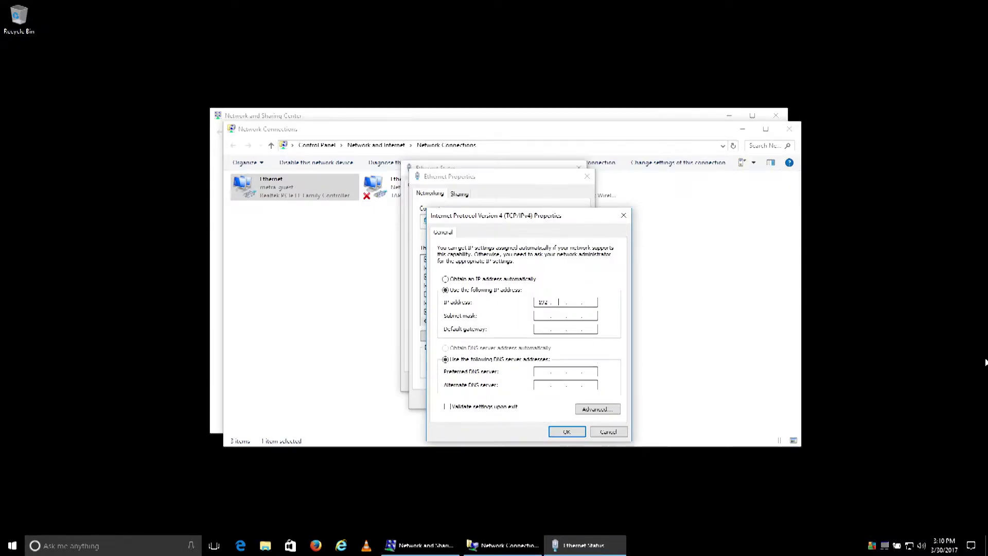
{"action": "type", "text": "168 . 1"}
{"action": "key", "text": "Tab"}
{"action": "key", "text": "Tab"}
{"action": "type", "text": "192.168."}
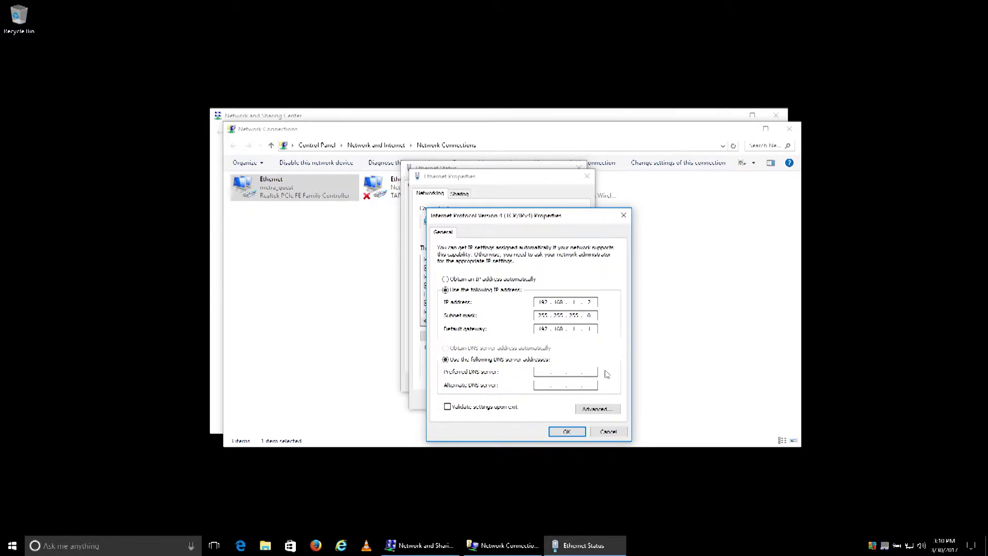
{"action": "left_click", "coordinate": [567, 432]}
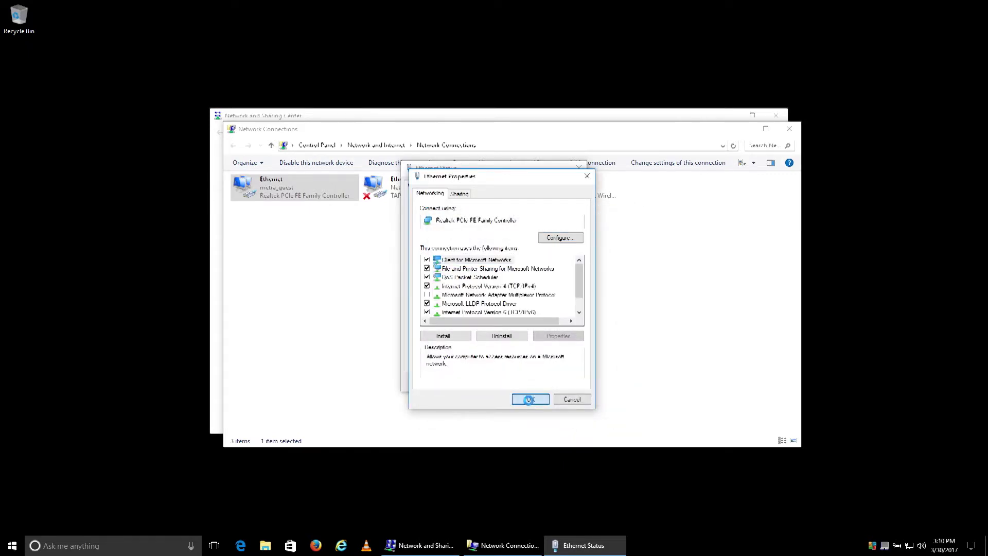
- Close the Ethernet dialogs, minimize the network windows and launch Internet Explorer
{"action": "left_click", "coordinate": [529, 404]}
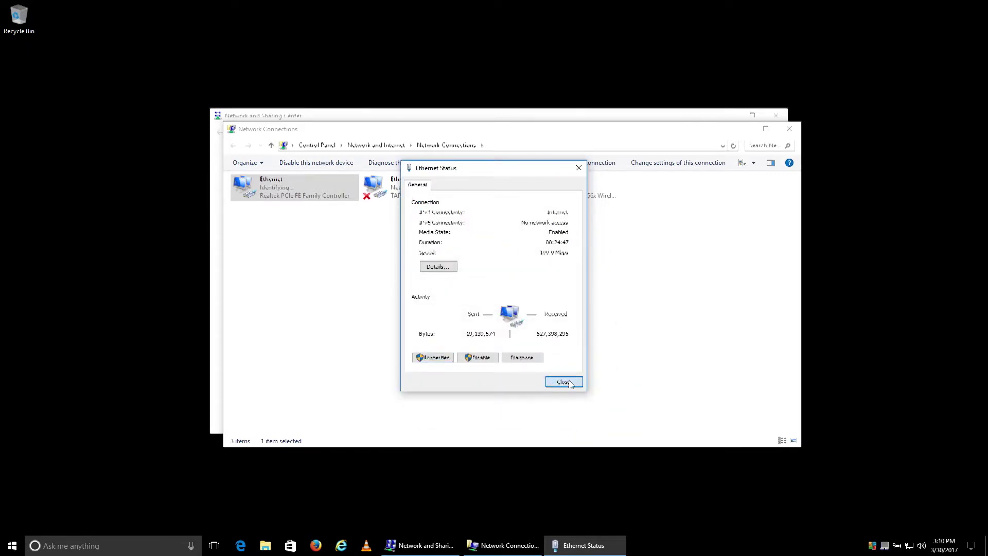
{"action": "left_click", "coordinate": [552, 383]}
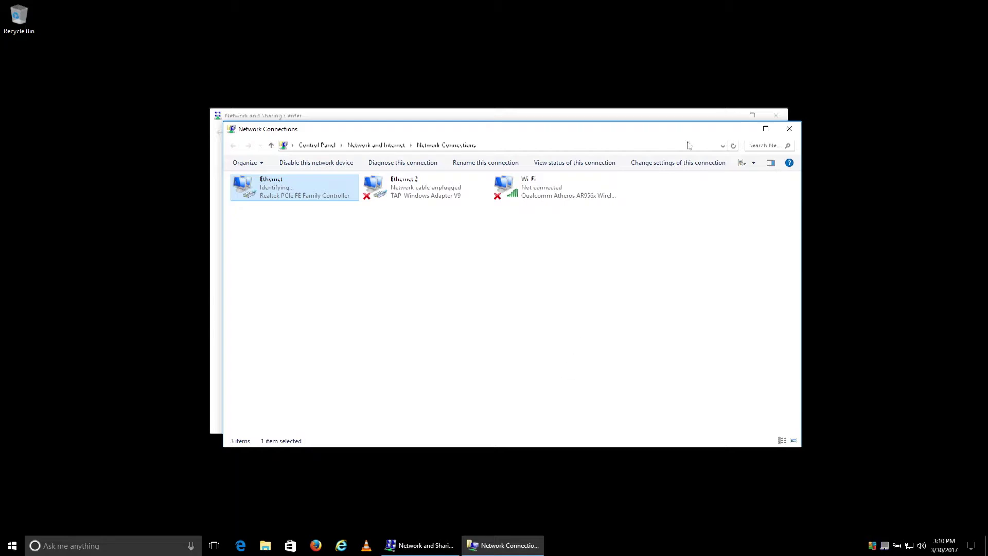
{"action": "left_click", "coordinate": [741, 129]}
{"action": "left_click", "coordinate": [735, 121]}
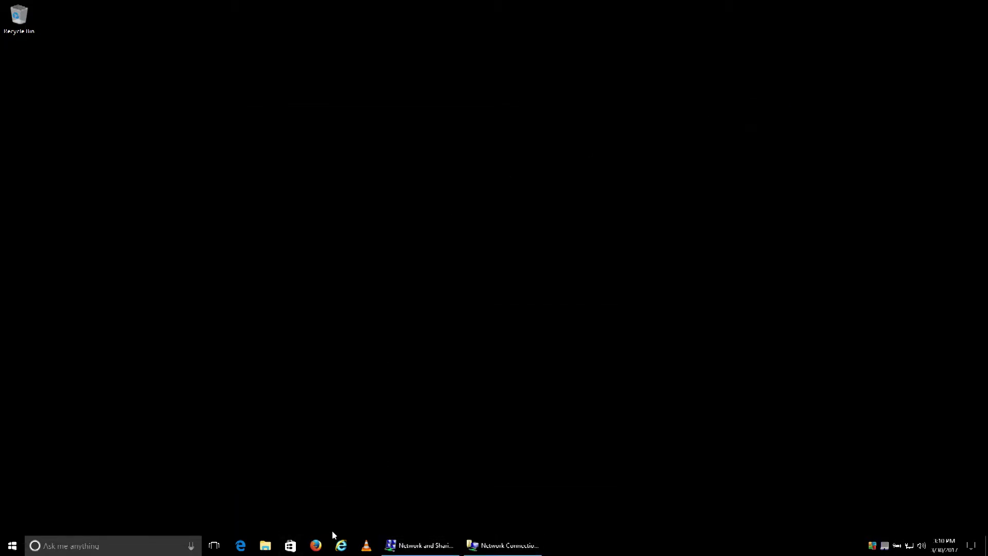
{"action": "left_click", "coordinate": [341, 545]}
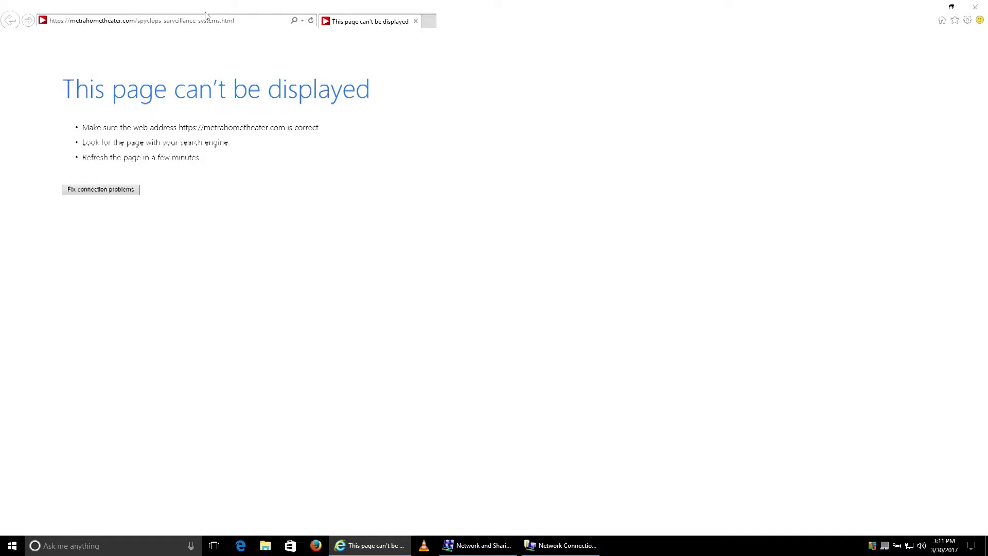
- Load the camera page at 192.168.1.168 and download the OCX controls installer
{"action": "left_click", "coordinate": [243, 22]}
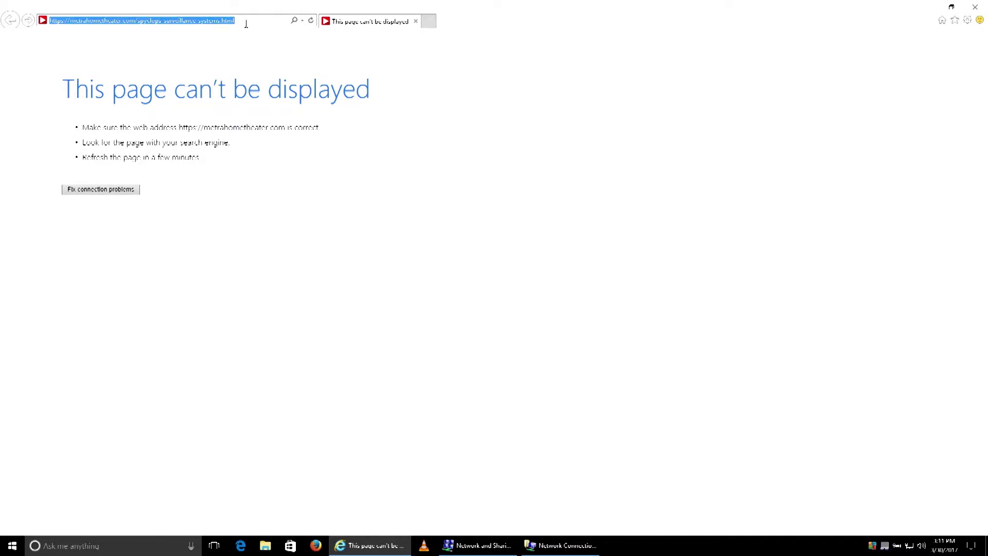
{"action": "type", "text": "192.168"}
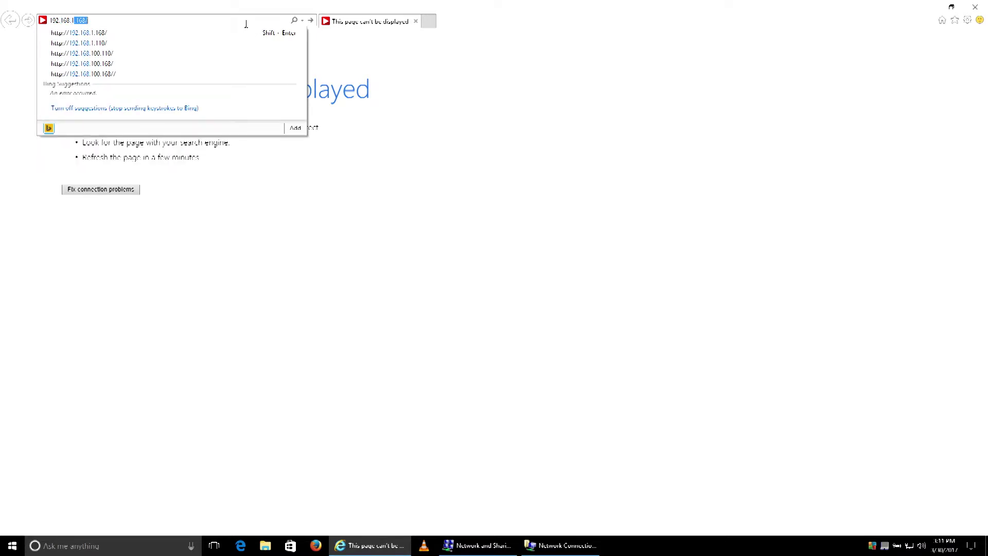
{"action": "type", "text": ".16"}
{"action": "key", "text": "Return"}
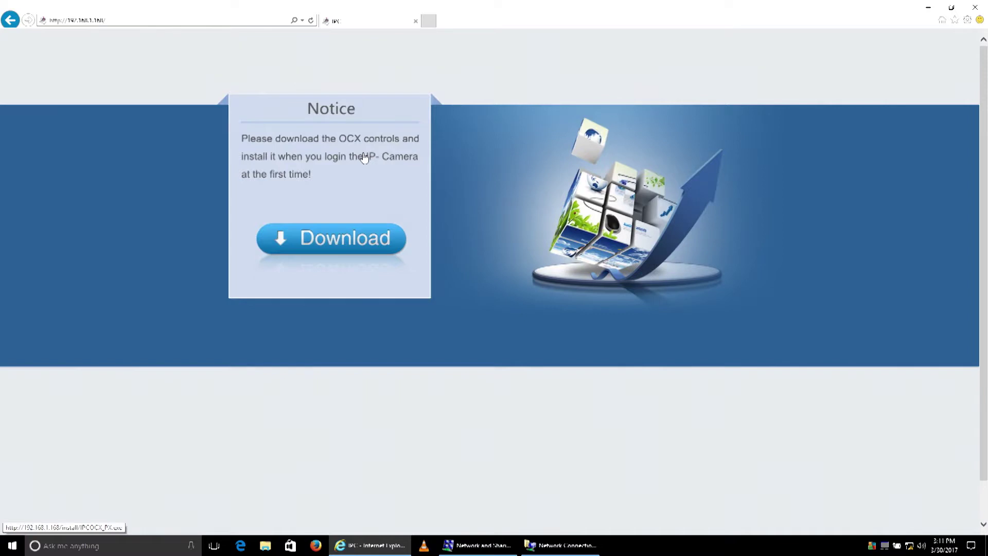
{"action": "left_click", "coordinate": [350, 239]}
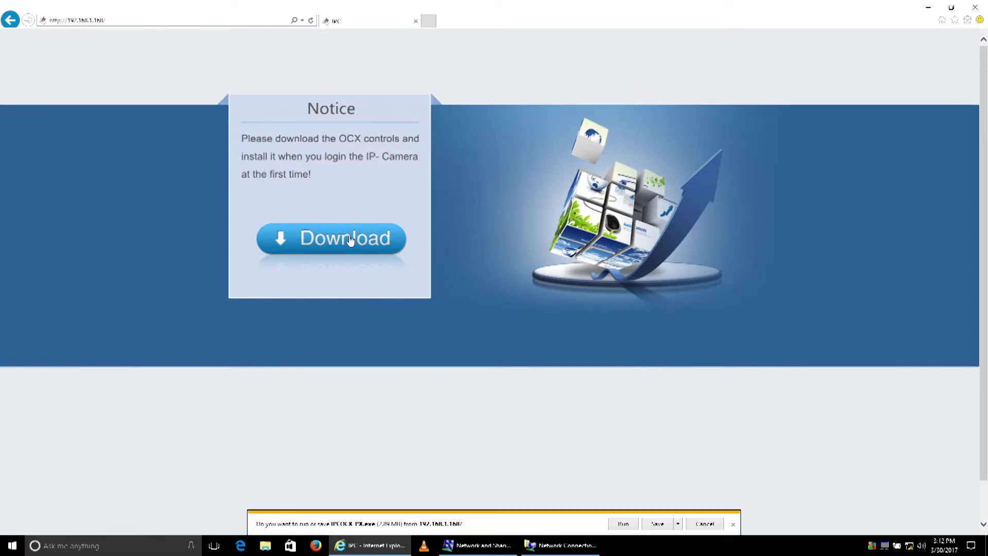
- Run the IPCOCX_PX installer past the security warning and finish setup with default location and folder
{"action": "left_click", "coordinate": [624, 524]}
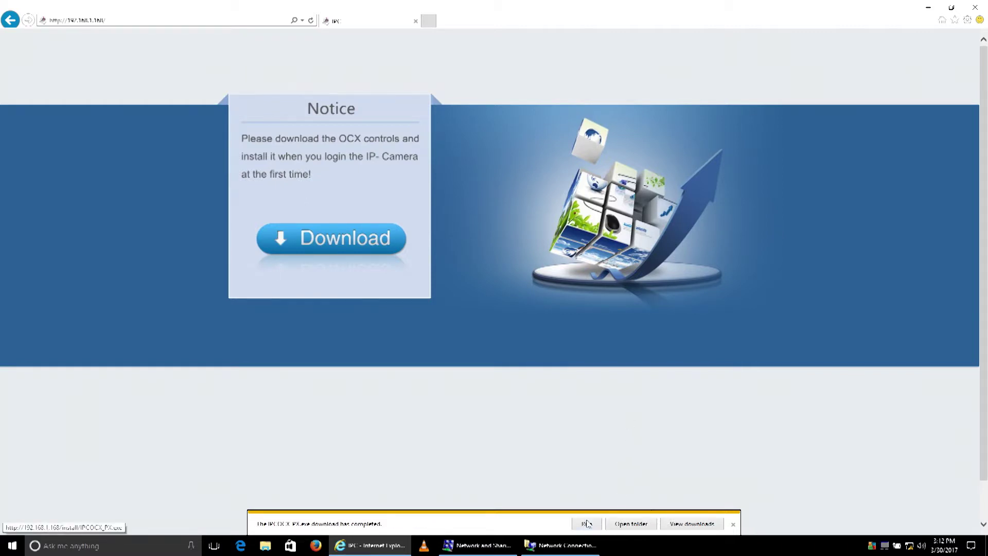
{"action": "left_click", "coordinate": [586, 524]}
{"action": "left_click", "coordinate": [600, 312]}
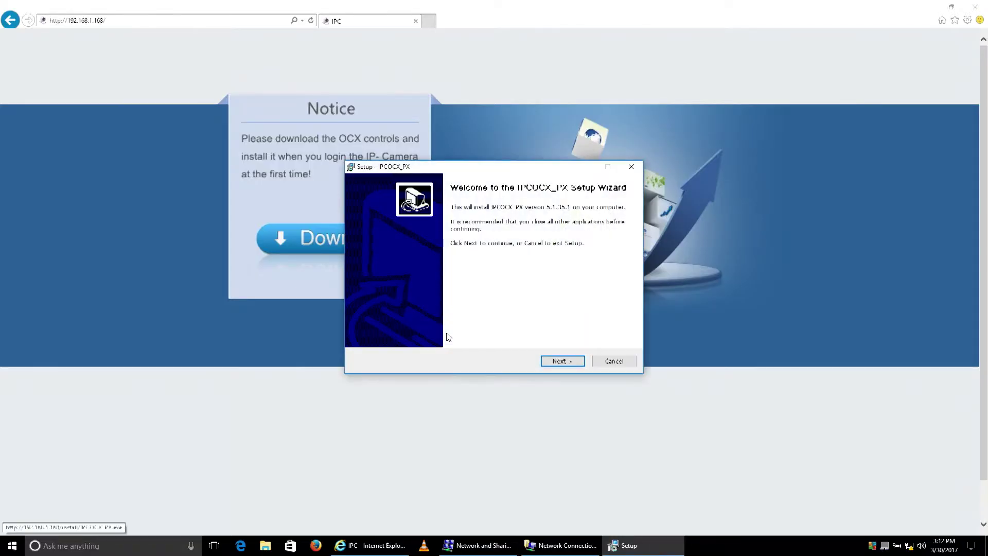
{"action": "left_click", "coordinate": [577, 360]}
{"action": "left_click", "coordinate": [581, 363]}
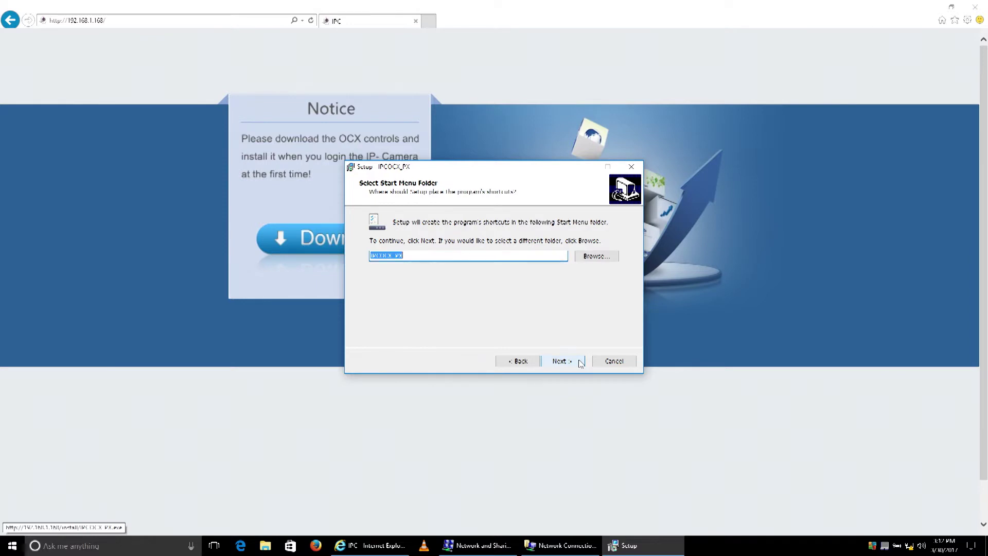
{"action": "left_click", "coordinate": [580, 363]}
{"action": "left_click", "coordinate": [580, 364]}
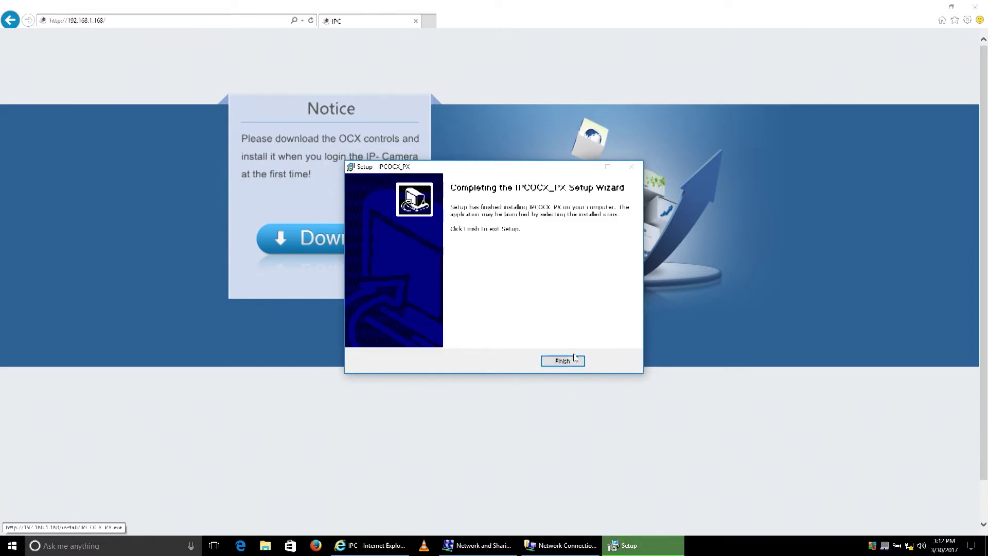
{"action": "left_click", "coordinate": [573, 363]}
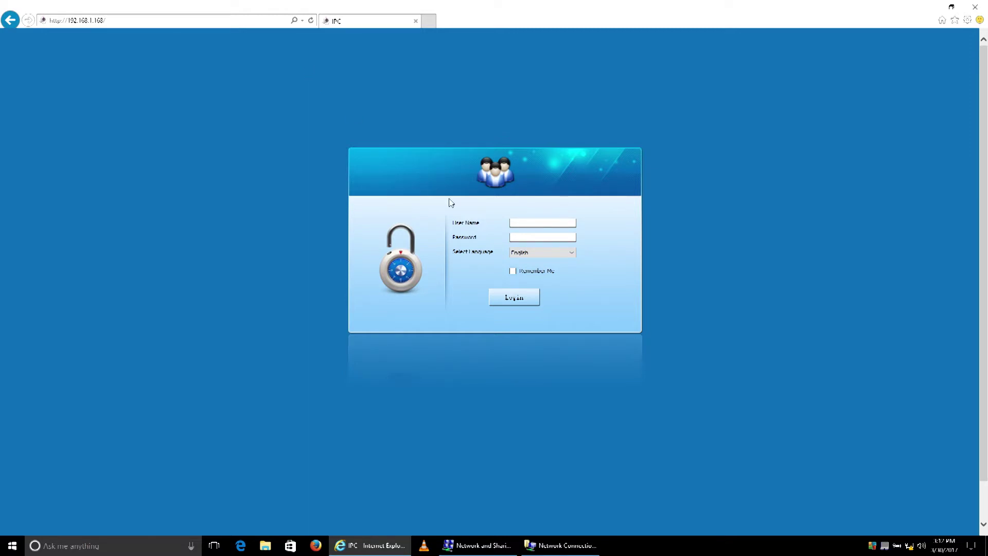
- Log in to the camera web interface with the administrator user name and password
{"action": "left_click", "coordinate": [530, 224]}
{"action": "type", "text": "admin"}
{"action": "key", "text": "Tab"}
{"action": "type", "text": "admin"}
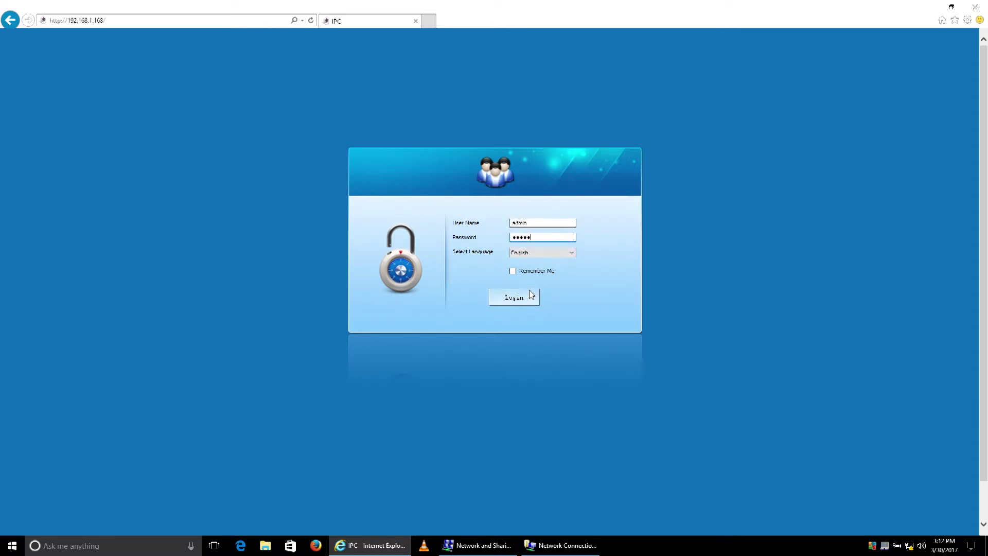
{"action": "left_click", "coordinate": [531, 298]}
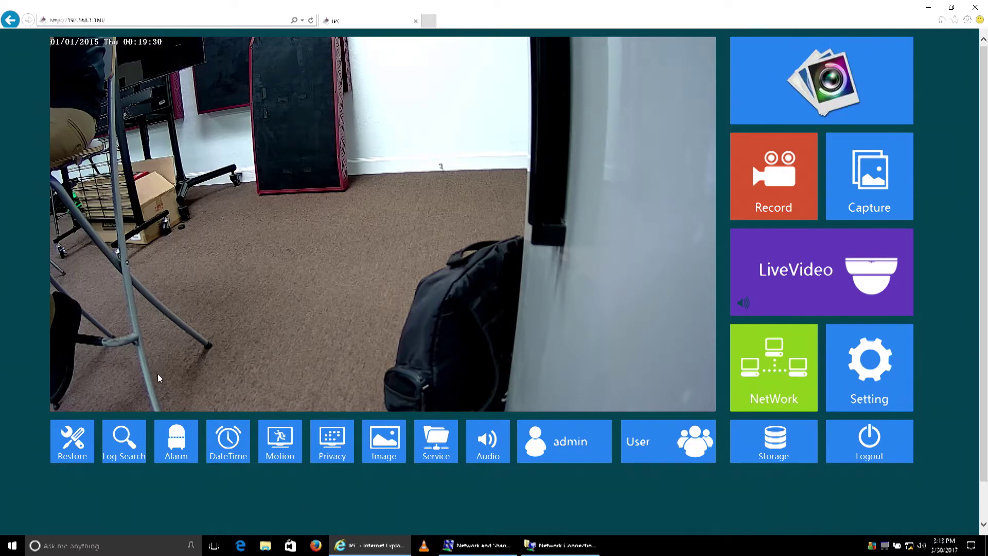
- In the Alarm settings, check Enable Alarm and Motion Detection and save with Ok
{"action": "left_click", "coordinate": [187, 443]}
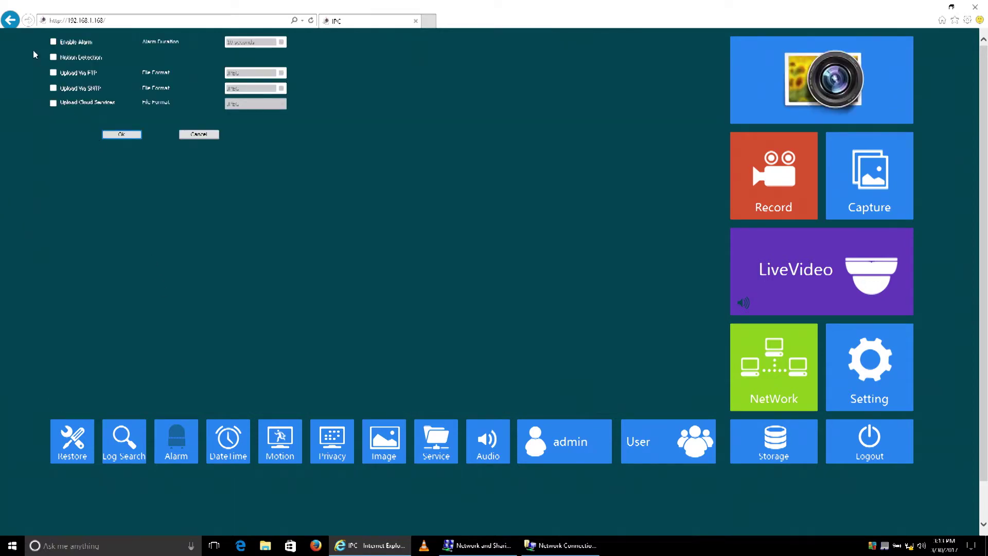
{"action": "left_click", "coordinate": [53, 43]}
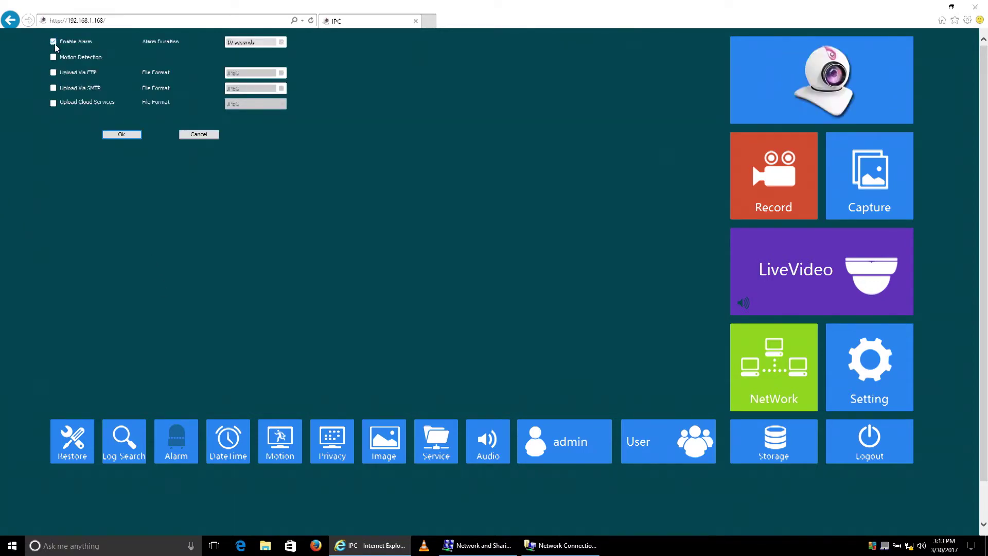
{"action": "left_click", "coordinate": [53, 57]}
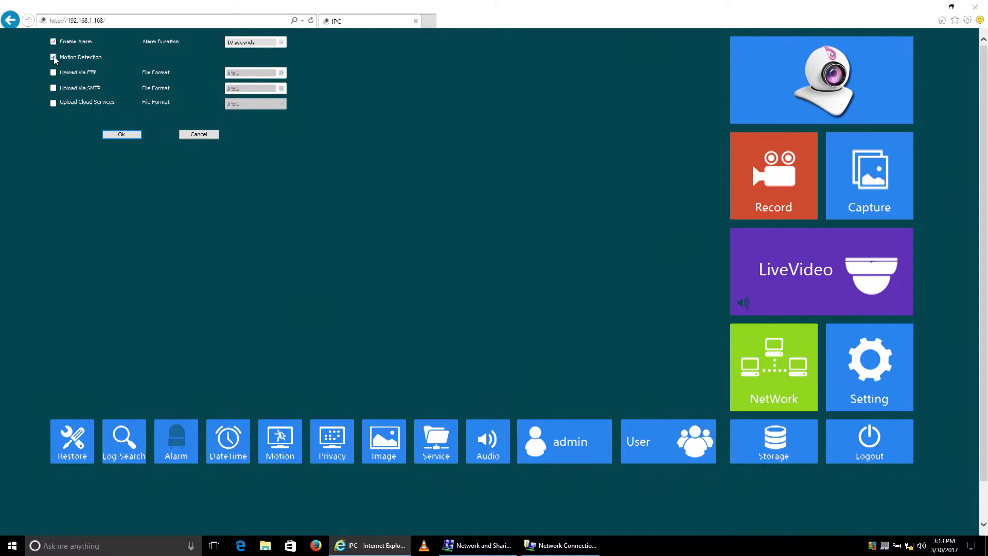
{"action": "left_click", "coordinate": [135, 136]}
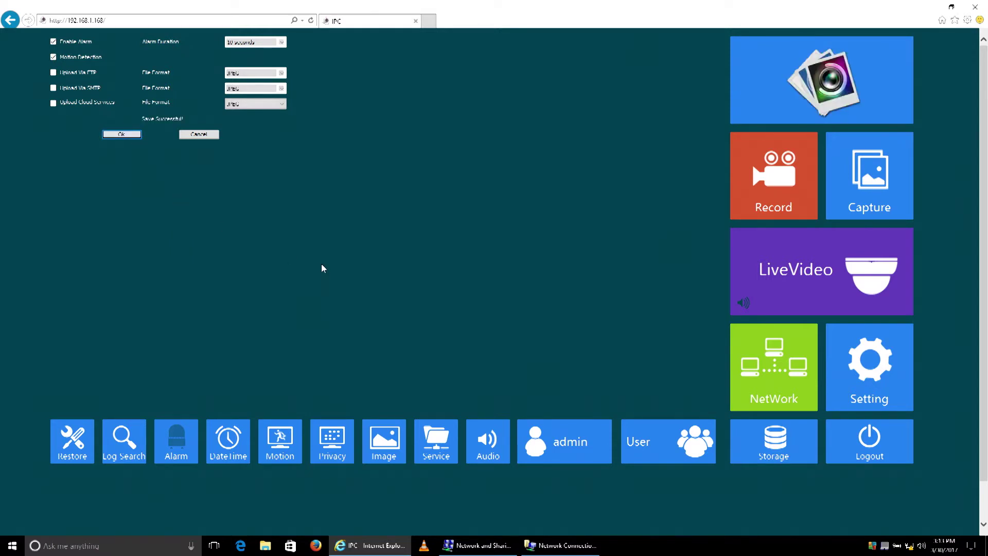
- In Motion settings, make the whole frame the detection area via Select All and save
{"action": "left_click", "coordinate": [284, 446]}
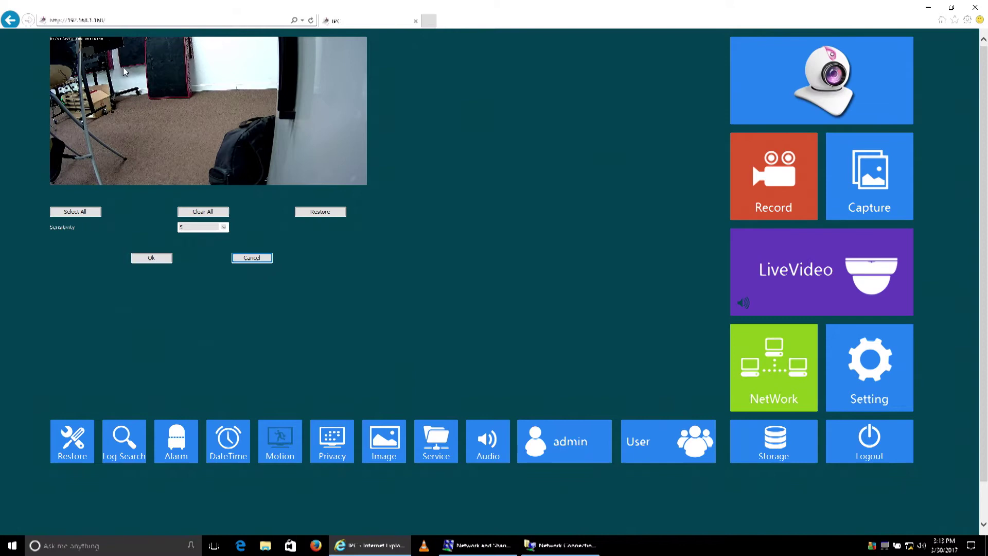
{"action": "left_click", "coordinate": [97, 213]}
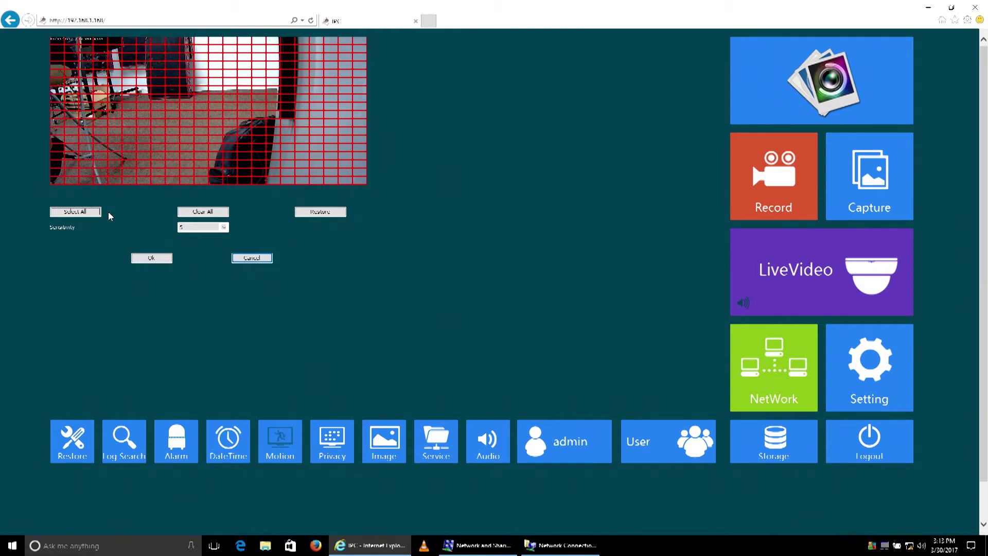
{"action": "left_click", "coordinate": [205, 212]}
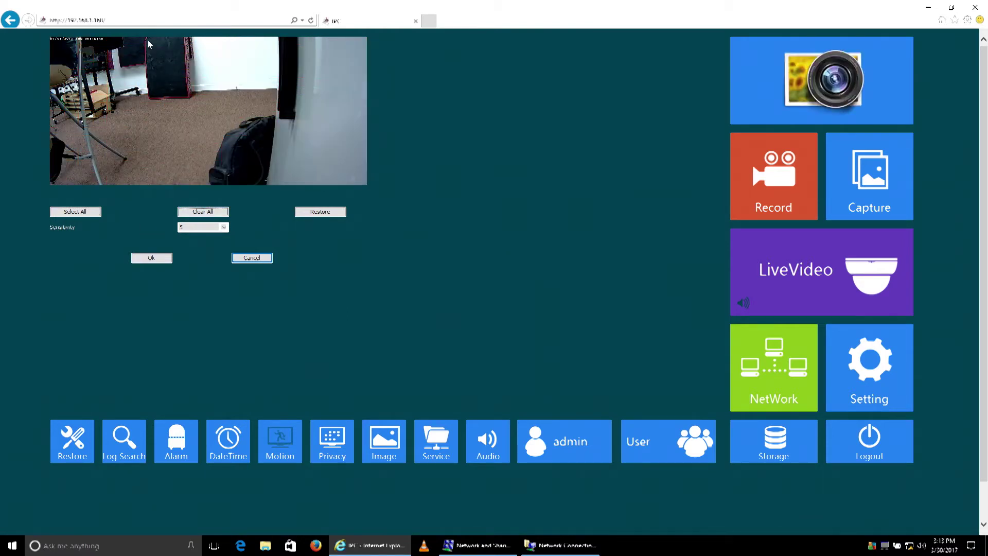
{"action": "mouse_move", "coordinate": [149, 45]}
{"action": "left_mouse_down"}
{"action": "mouse_move", "coordinate": [139, 91]}
{"action": "mouse_move", "coordinate": [184, 97]}
{"action": "left_mouse_up"}
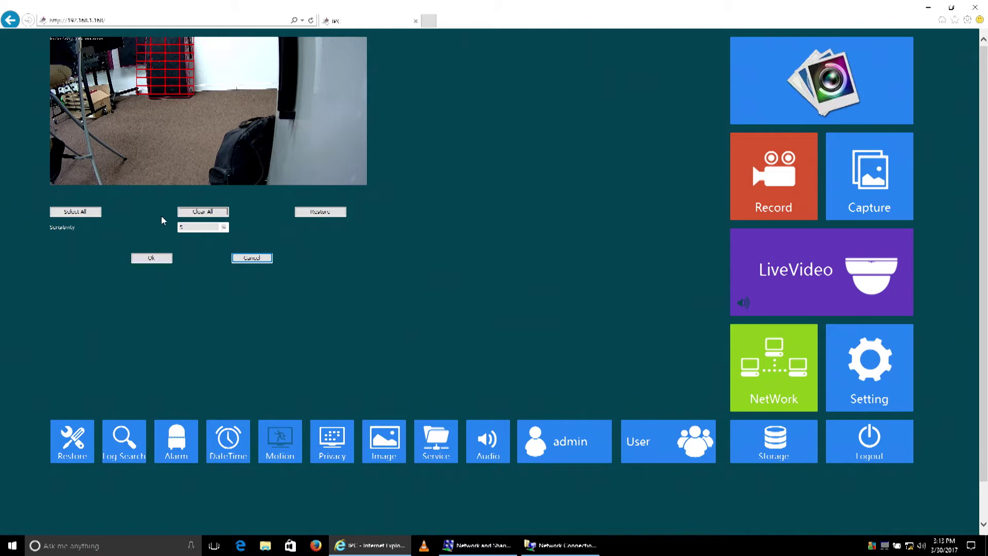
{"action": "left_click", "coordinate": [95, 213]}
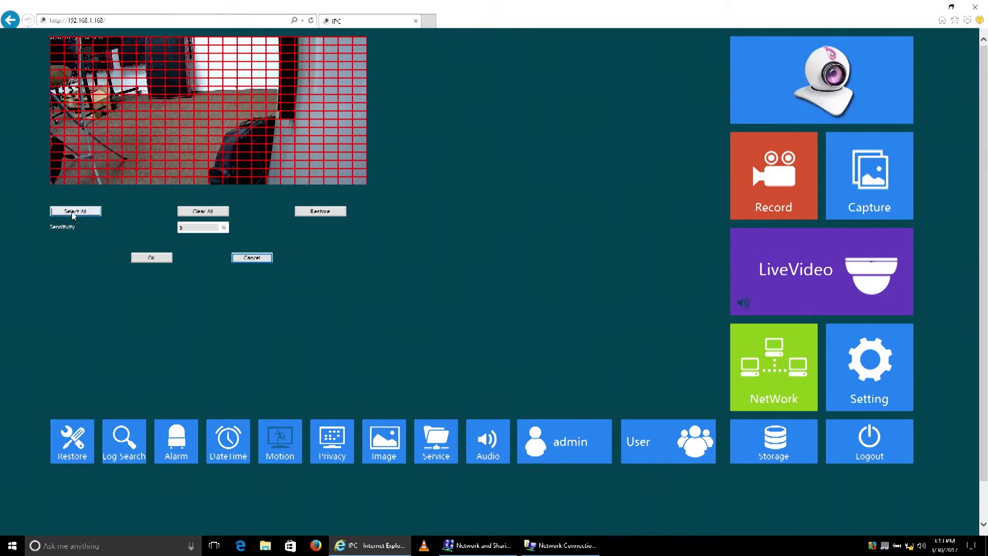
{"action": "left_click", "coordinate": [152, 258]}
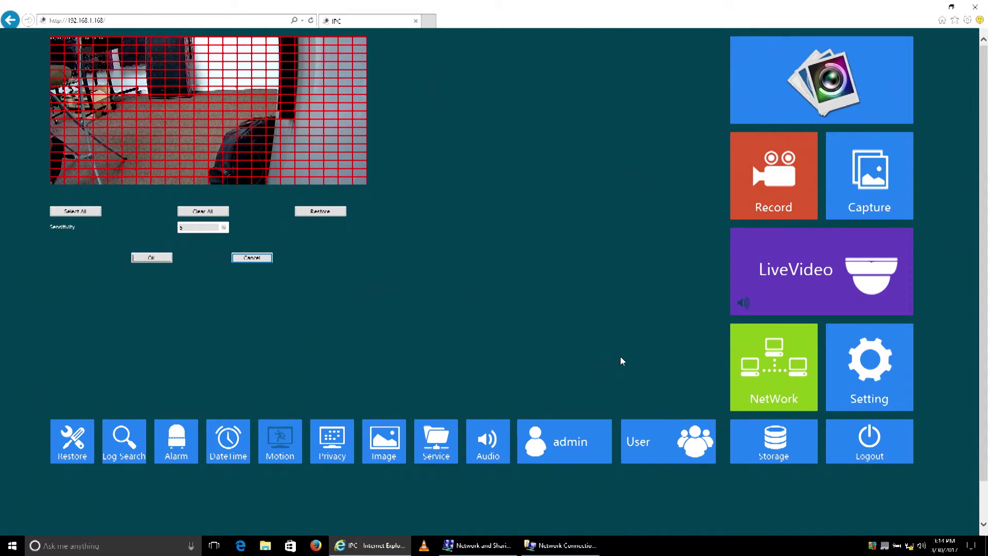
- Change the camera's IP to 192.168.100.100 and gateway to 192.168.100.1, save, and acknowledge re-login
{"action": "left_click", "coordinate": [776, 370]}
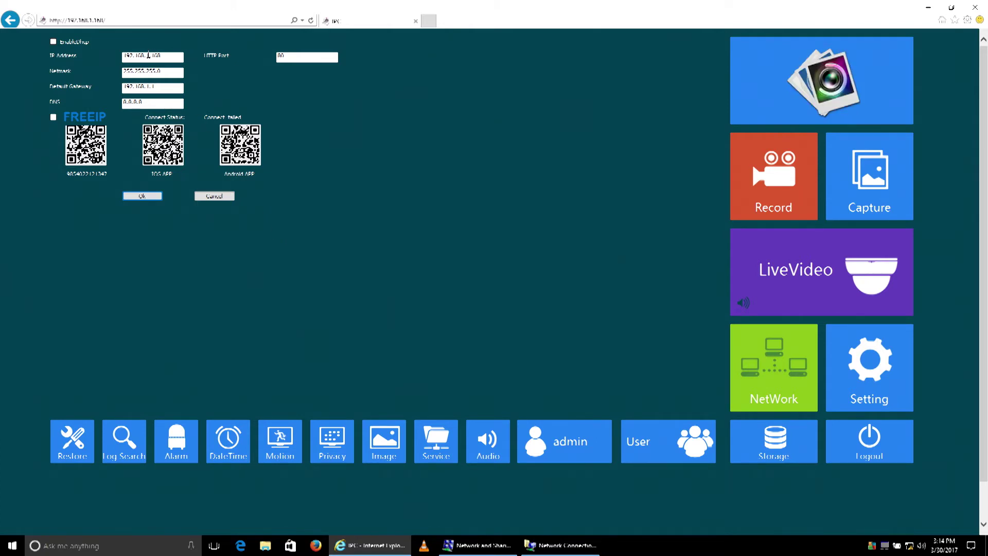
{"action": "type", "text": "00"}
{"action": "left_click", "coordinate": [150, 86]}
{"action": "type", "text": "0"}
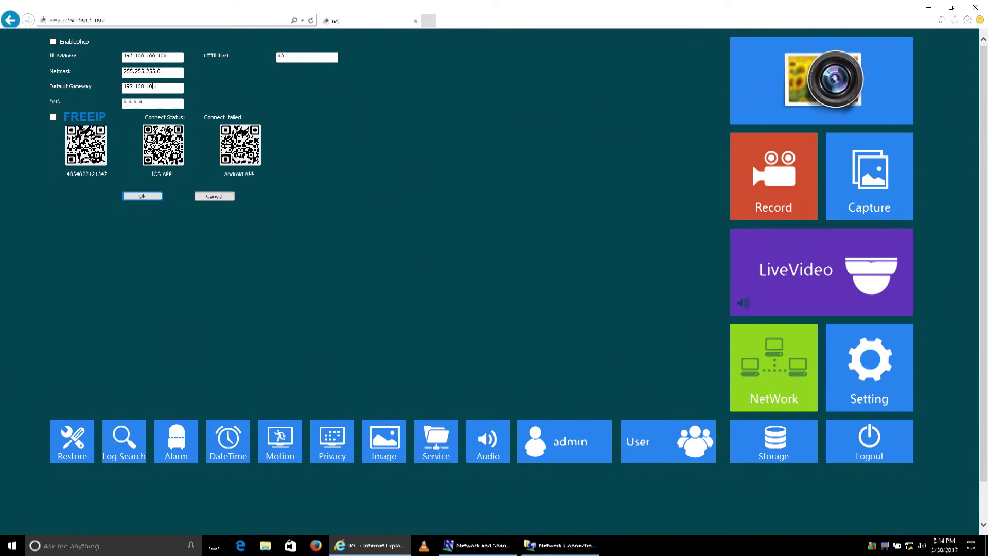
{"action": "type", "text": "0"}
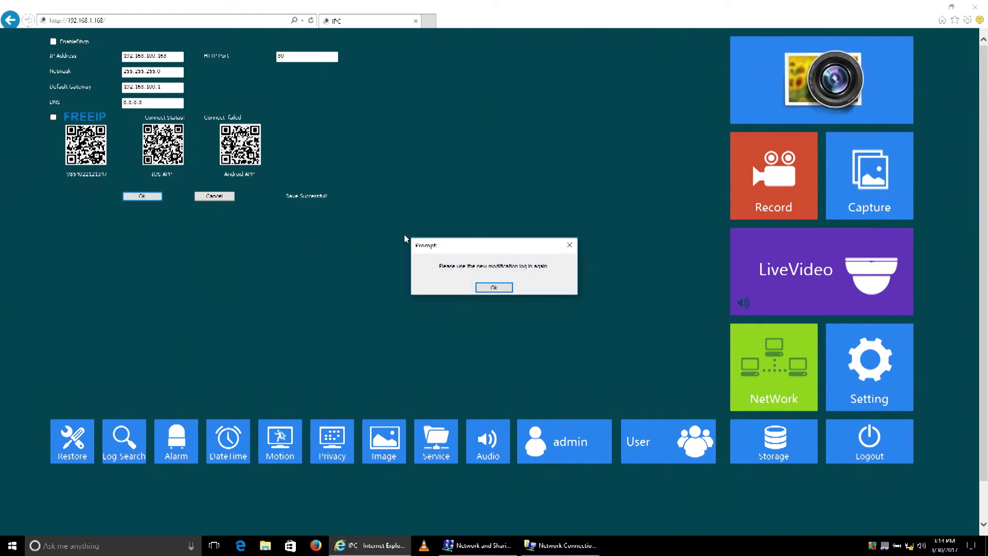
{"action": "left_click", "coordinate": [495, 292]}
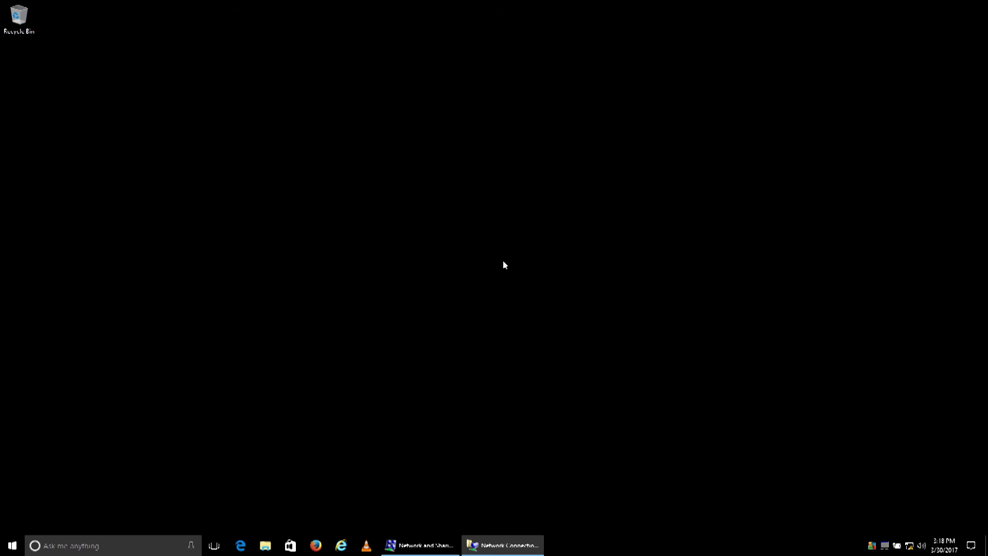
- Set Ethernet's TCP/IPv4 to obtain IP and DNS automatically, confirm, and close Network Connections
{"action": "left_click", "coordinate": [497, 545]}
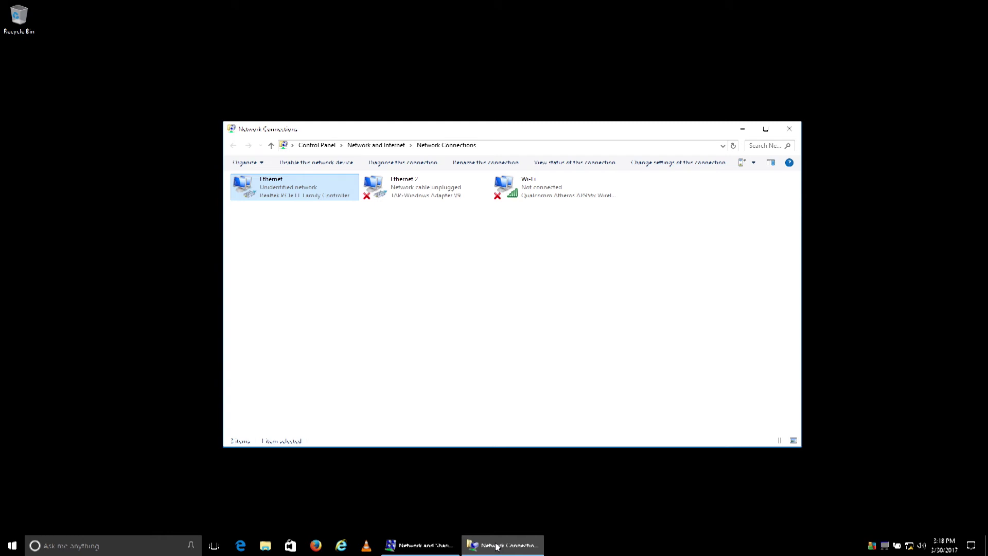
{"action": "double_click", "coordinate": [252, 188]}
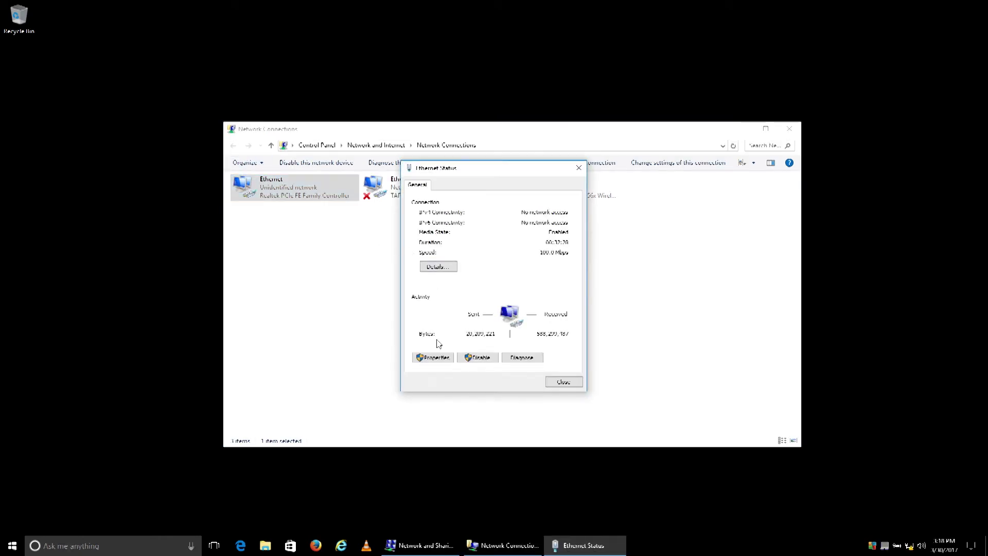
{"action": "left_click", "coordinate": [432, 357]}
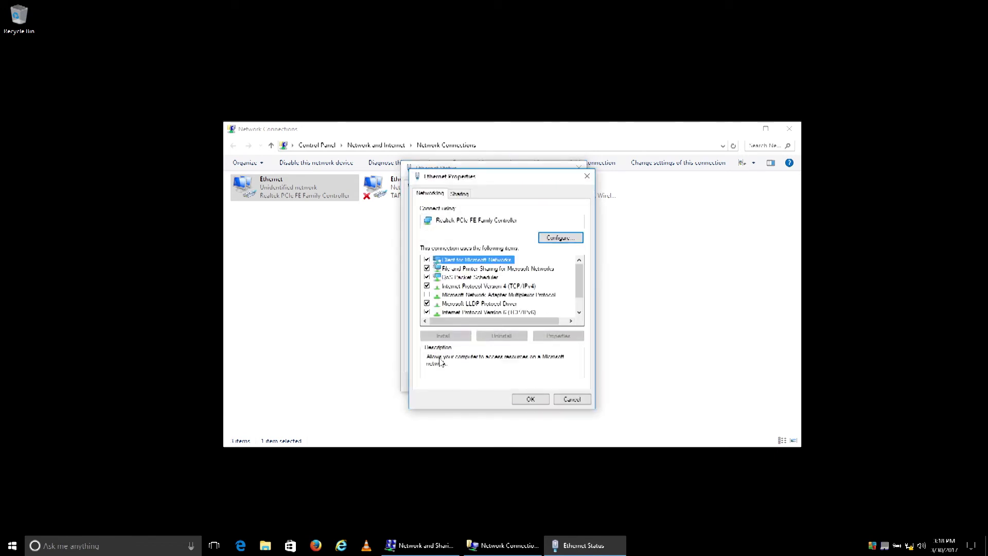
{"action": "double_click", "coordinate": [464, 286]}
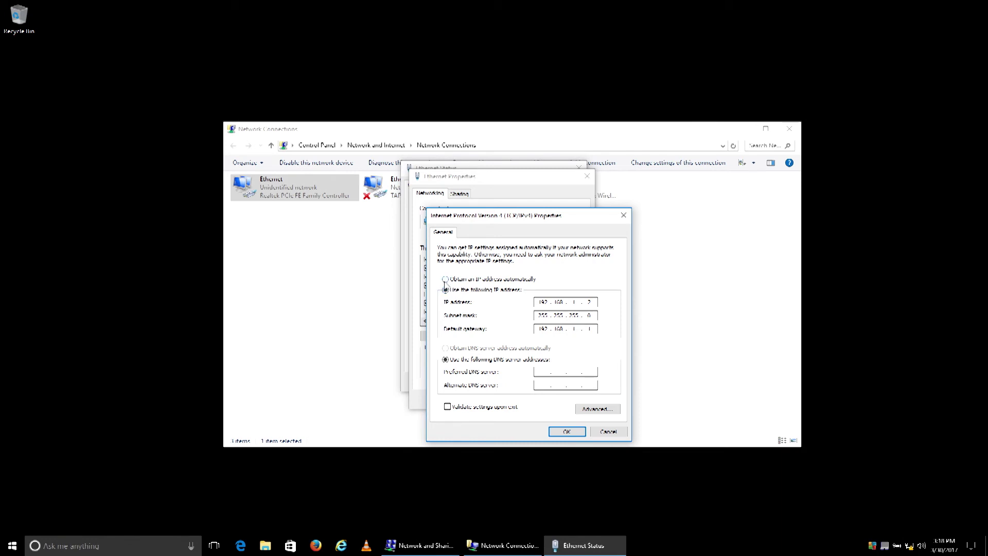
{"action": "left_click", "coordinate": [446, 279]}
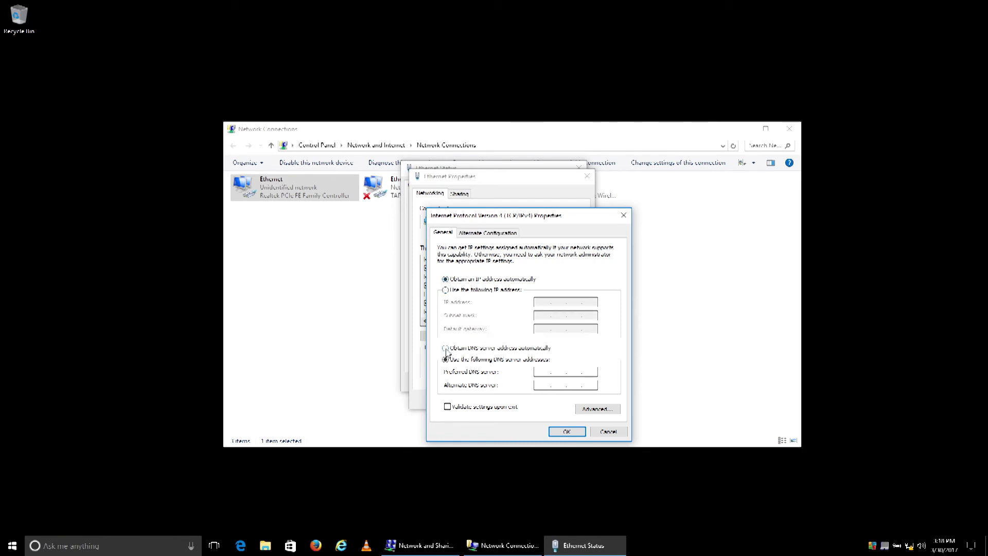
{"action": "left_click", "coordinate": [446, 348]}
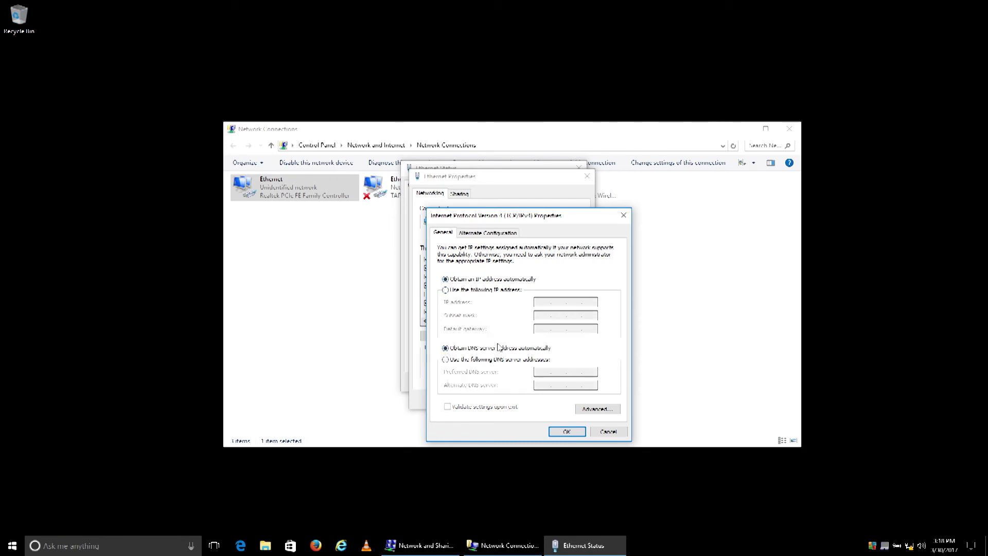
{"action": "left_click", "coordinate": [568, 433]}
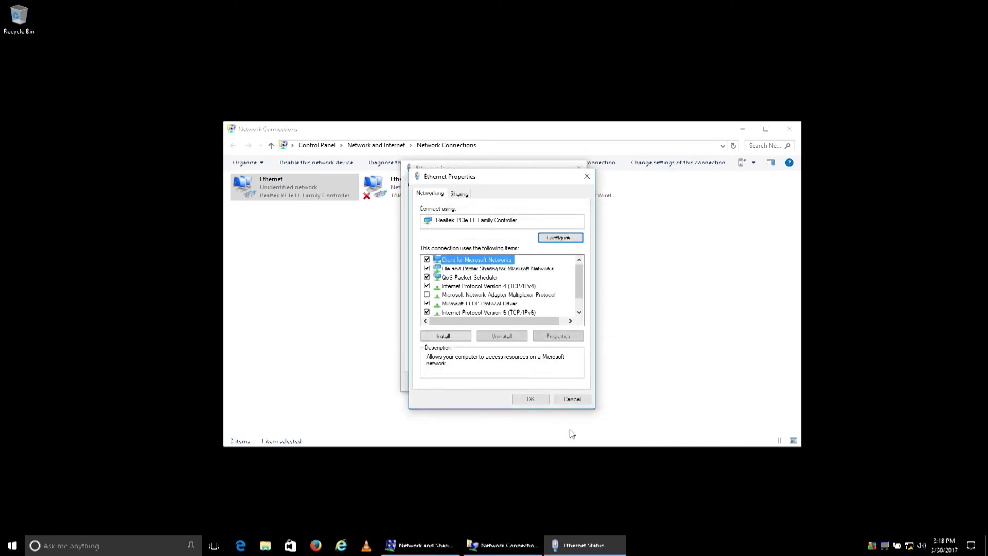
{"action": "left_click", "coordinate": [542, 400]}
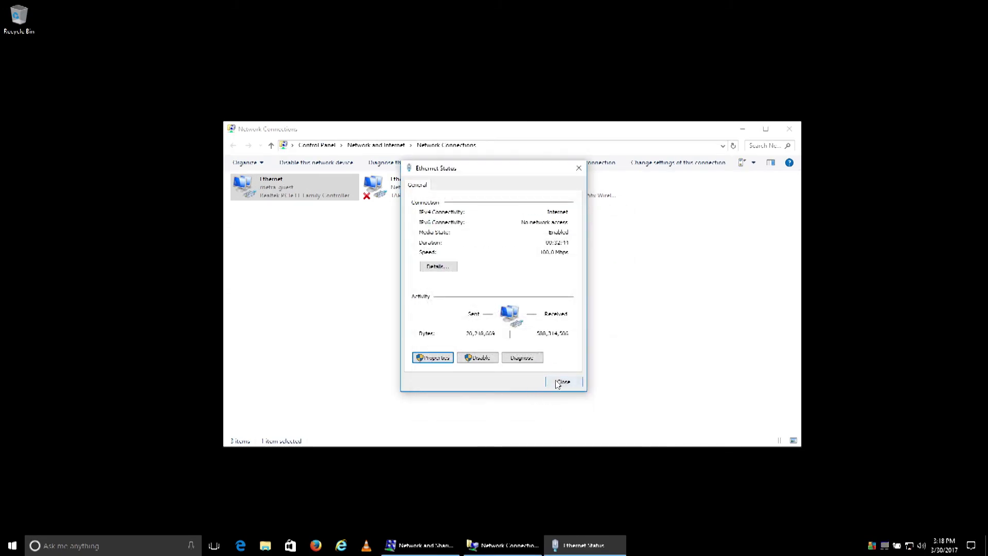
{"action": "left_click", "coordinate": [560, 384]}
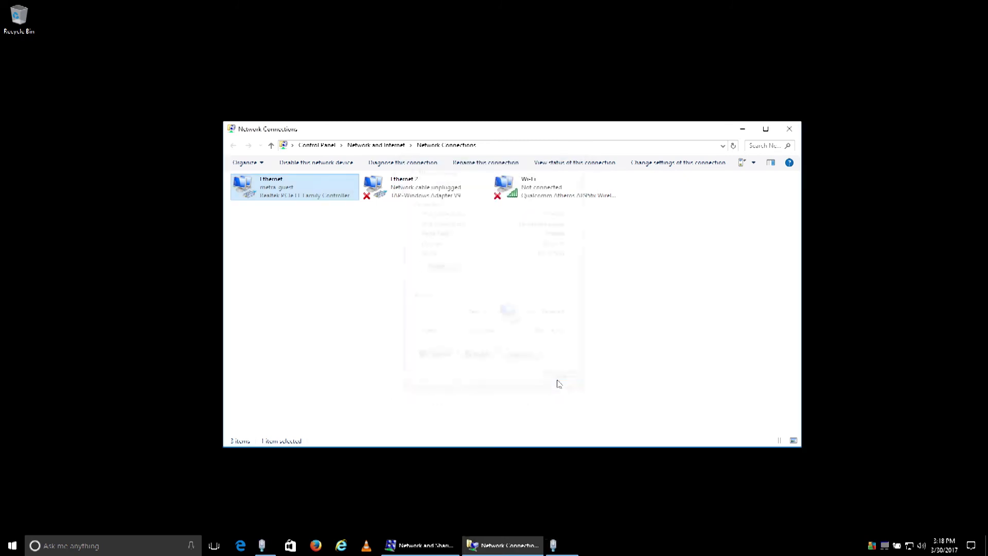
{"action": "left_click", "coordinate": [788, 130]}
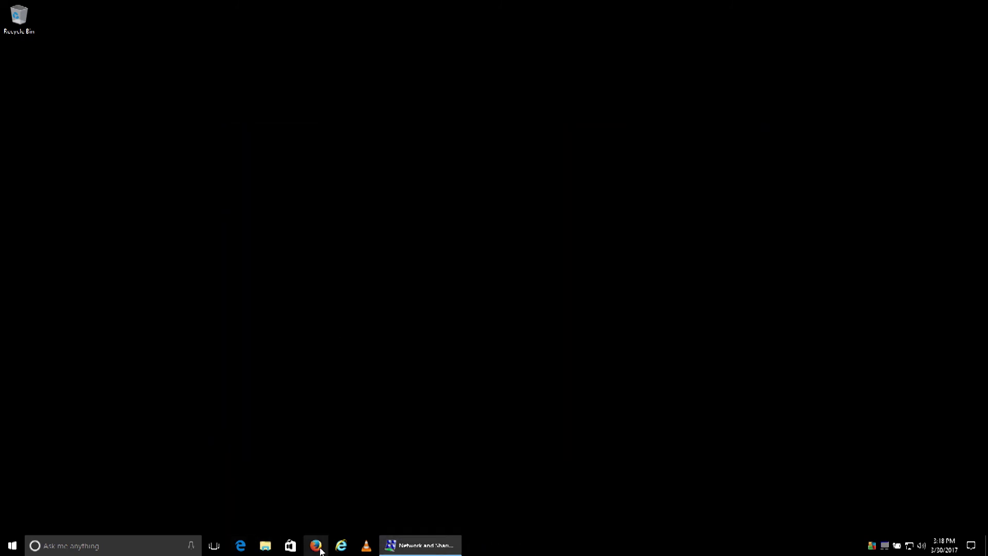